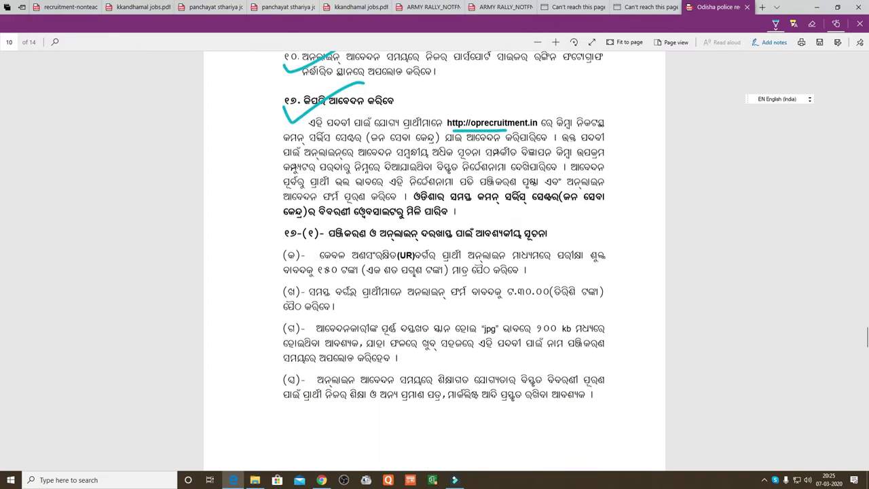
# - Read through the remaining pages of the recruitment notice PDF, from the online application instructions to the end
pyautogui.scroll(-20, 348, 290)
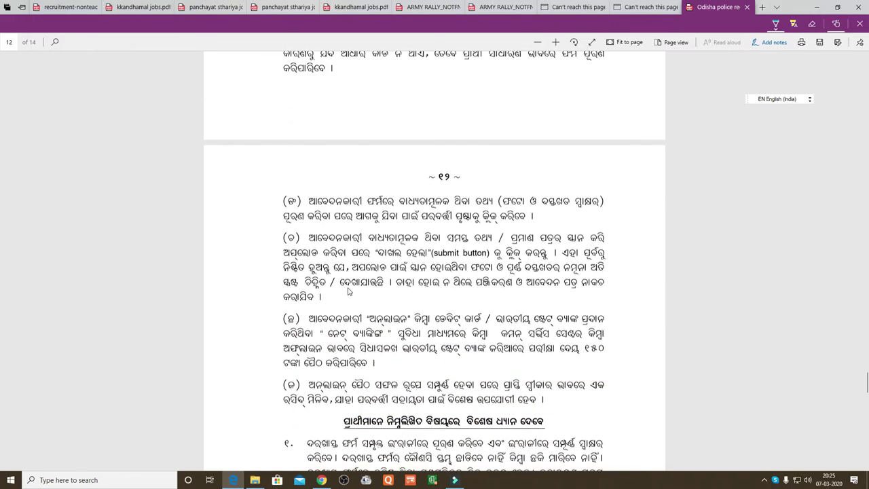
pyautogui.scroll(-4, 348, 291)
pyautogui.scroll(-12, 349, 290)
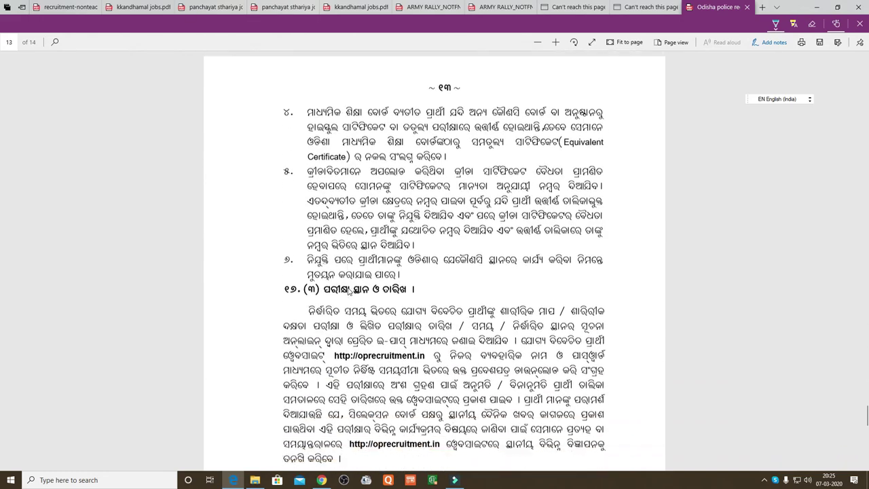
pyautogui.scroll(-8, 348, 290)
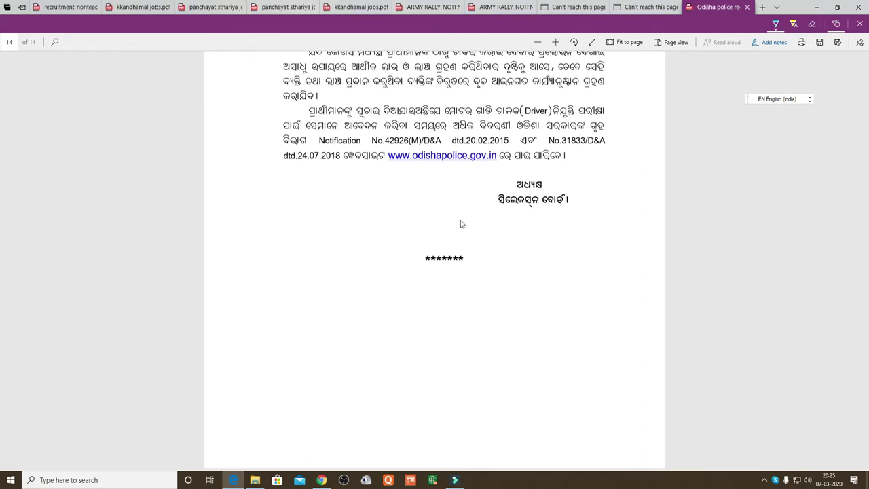
pyautogui.scroll(12, 460, 224)
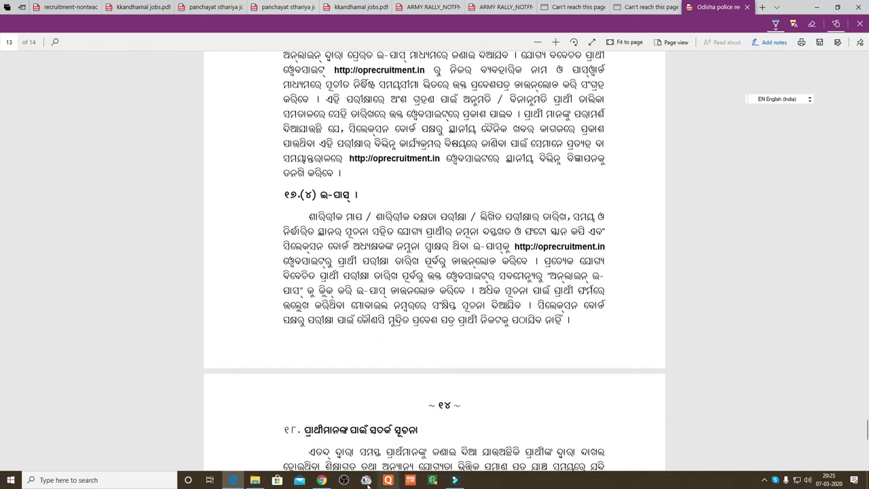
# - Switch to Chrome and examine the e-mail, phone number and captcha fields of the Odisha Police Recruitment Portal login form
pyautogui.click(322, 480)
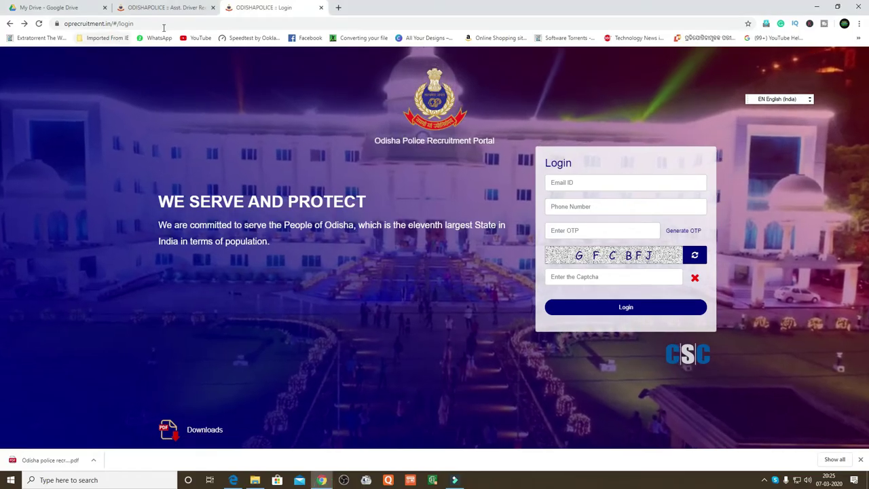
pyautogui.click(593, 186)
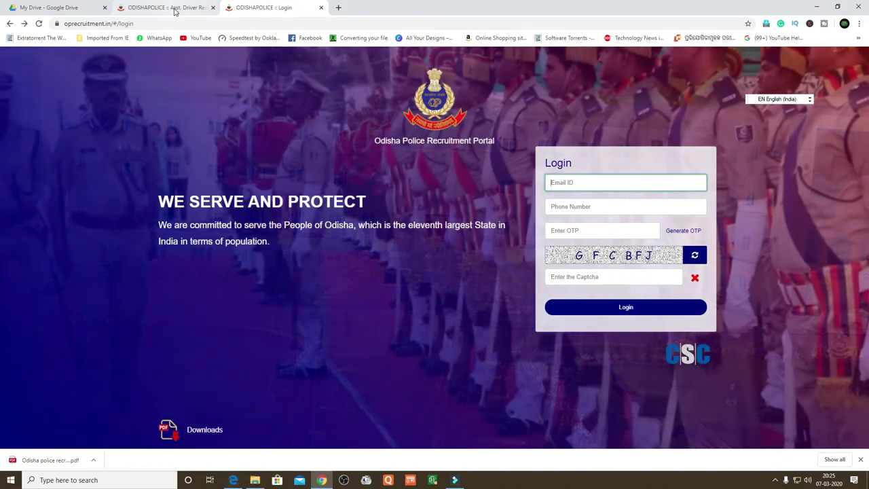
pyautogui.click(174, 10)
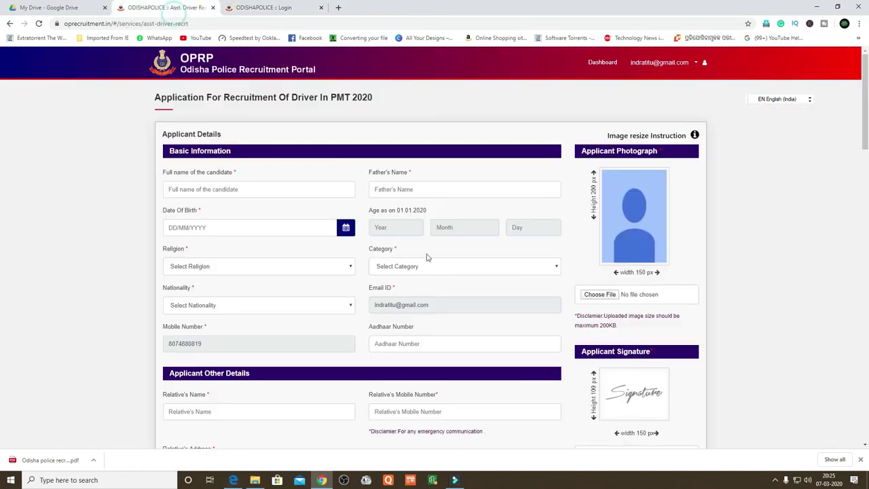
pyautogui.click(263, 9)
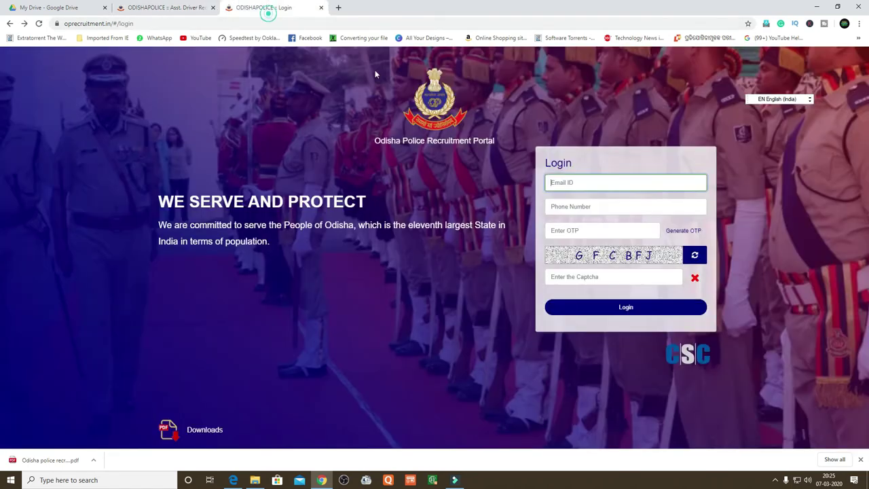
pyautogui.click(570, 208)
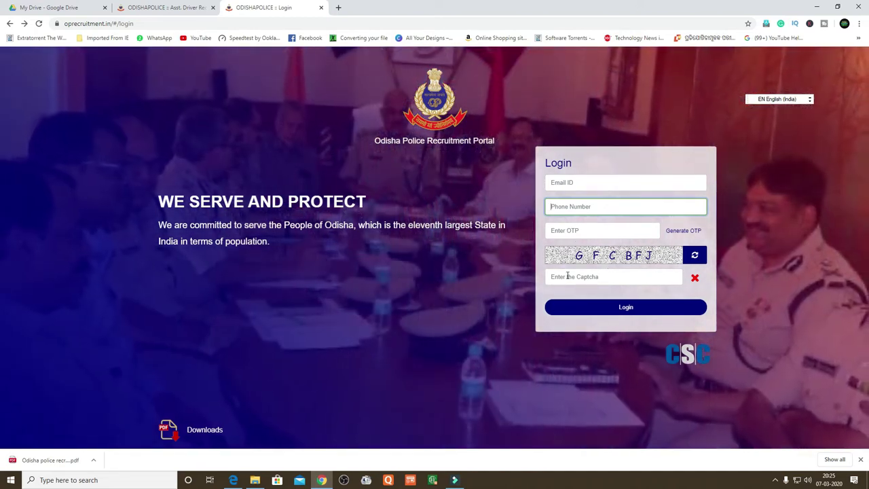
pyautogui.click(560, 276)
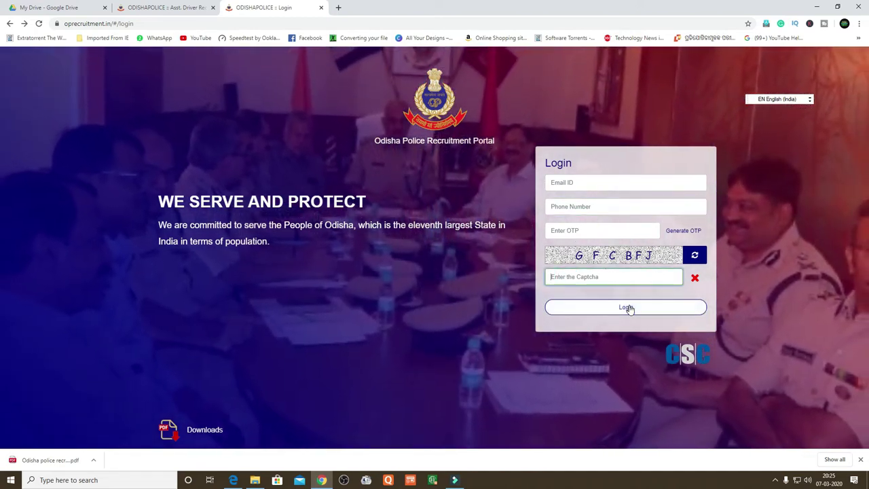
# - Go to the driver recruitment application form and examine the candidate name, father's name, date of birth and age fields
pyautogui.click(183, 9)
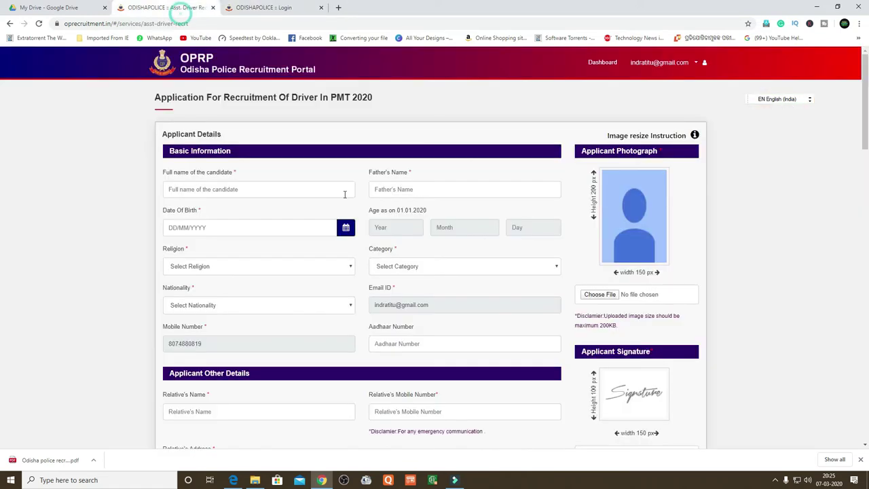
pyautogui.click(208, 190)
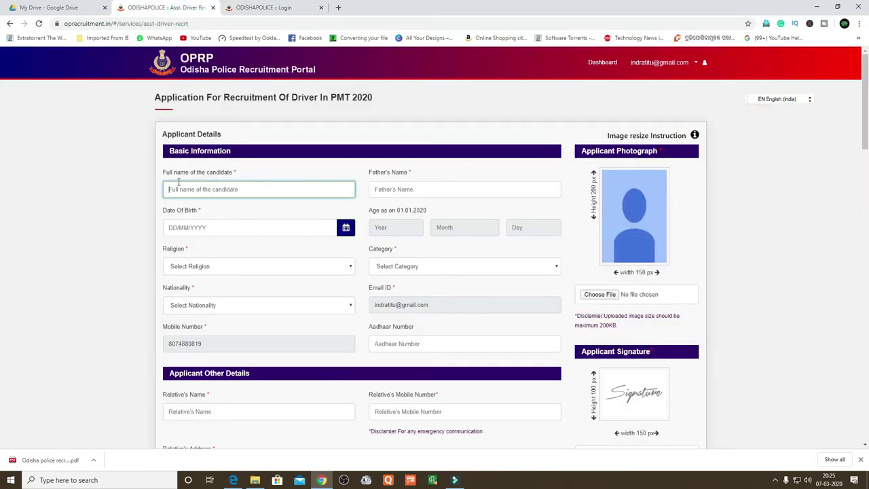
pyautogui.click(214, 189)
pyautogui.click(193, 193)
pyautogui.click(411, 190)
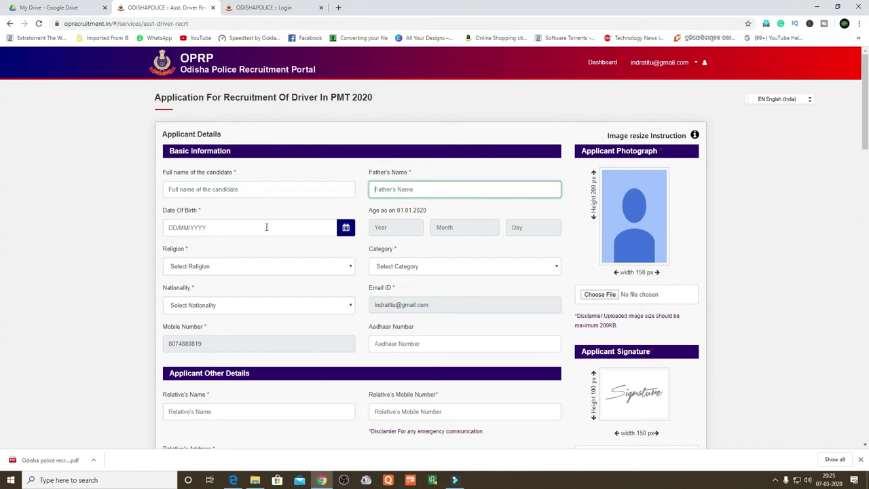
pyautogui.click(232, 226)
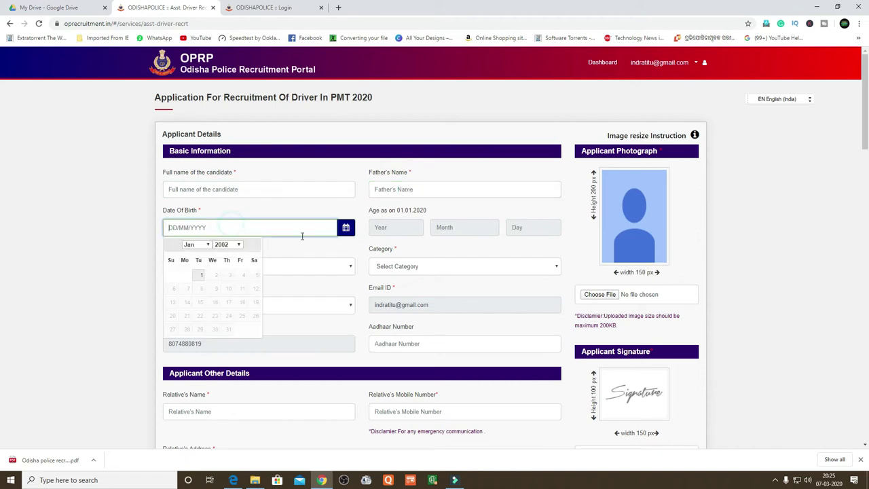
pyautogui.click(394, 229)
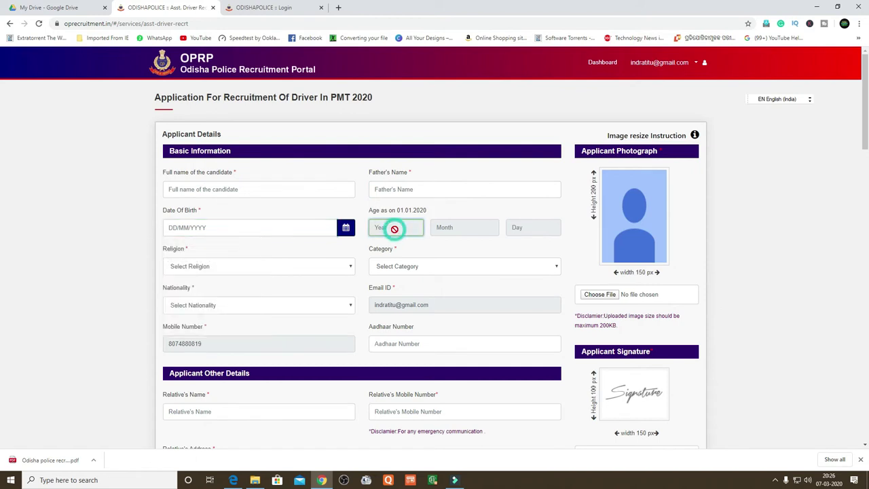
pyautogui.click(452, 229)
pyautogui.click(526, 228)
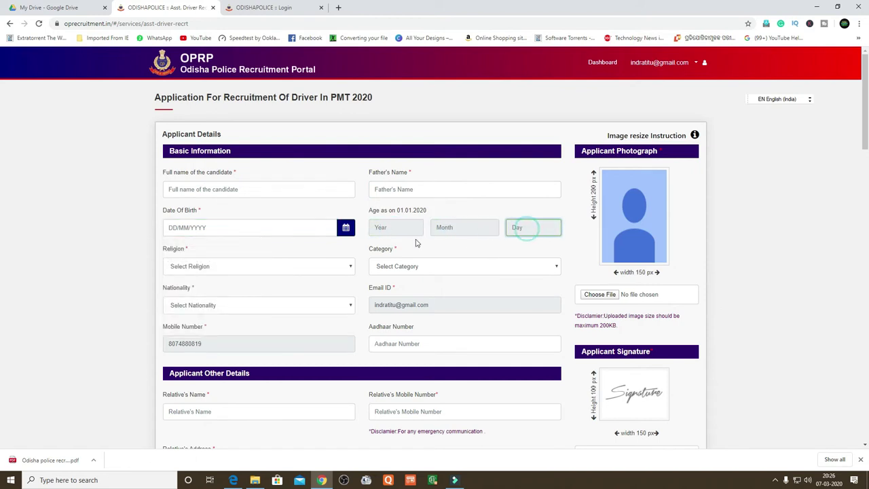
pyautogui.click(217, 227)
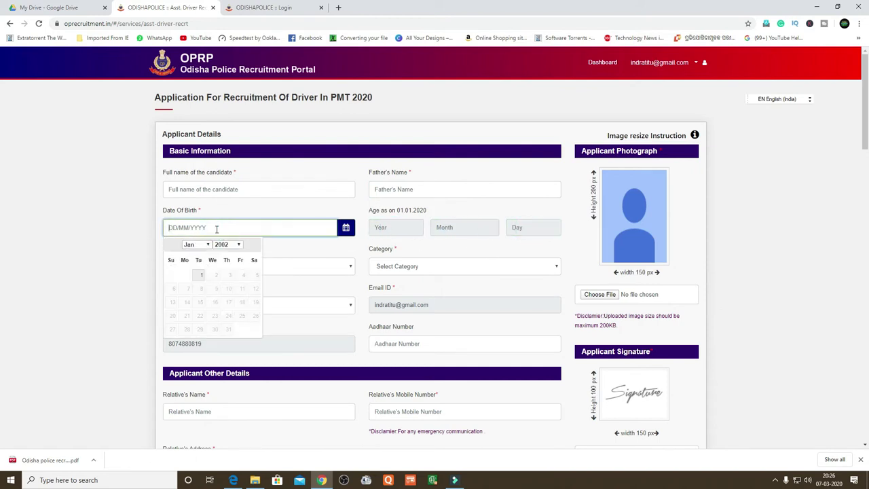
# - In the basic information, set the religion to HINDUISM, the category to UR and the nationality to INDIAN
pyautogui.click(301, 266)
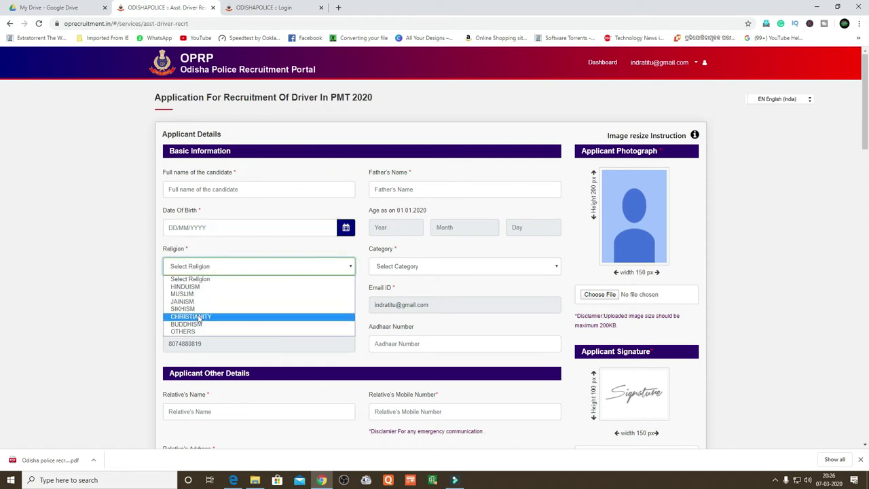
pyautogui.click(194, 286)
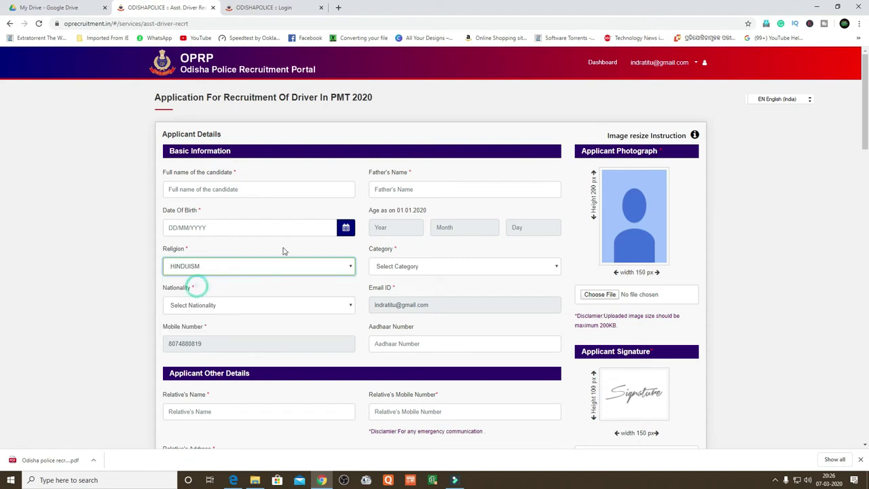
pyautogui.click(419, 268)
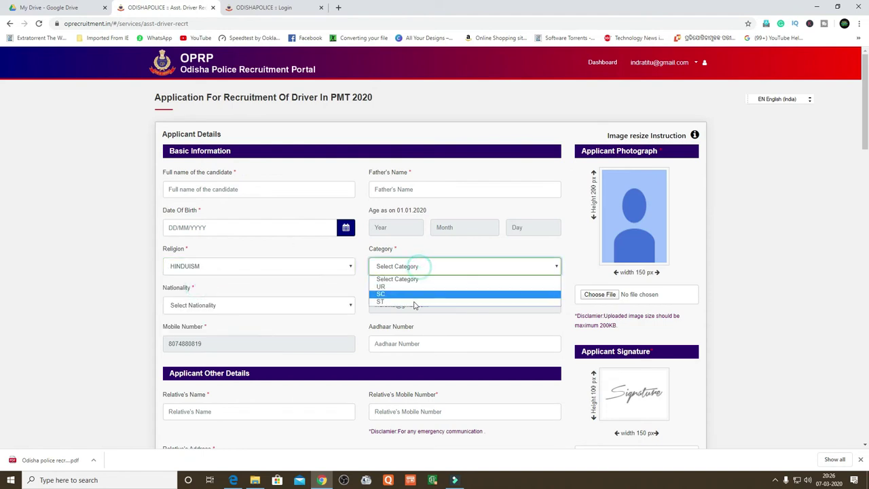
pyautogui.click(382, 287)
pyautogui.click(195, 310)
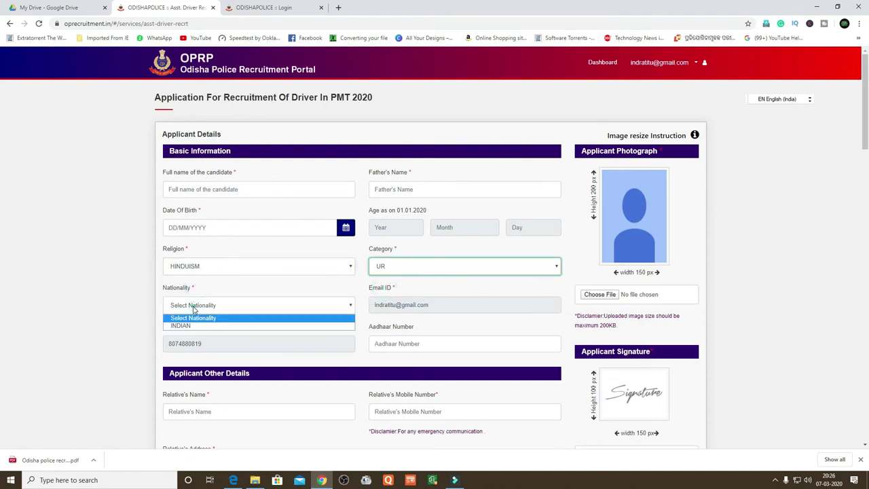
pyautogui.click(192, 326)
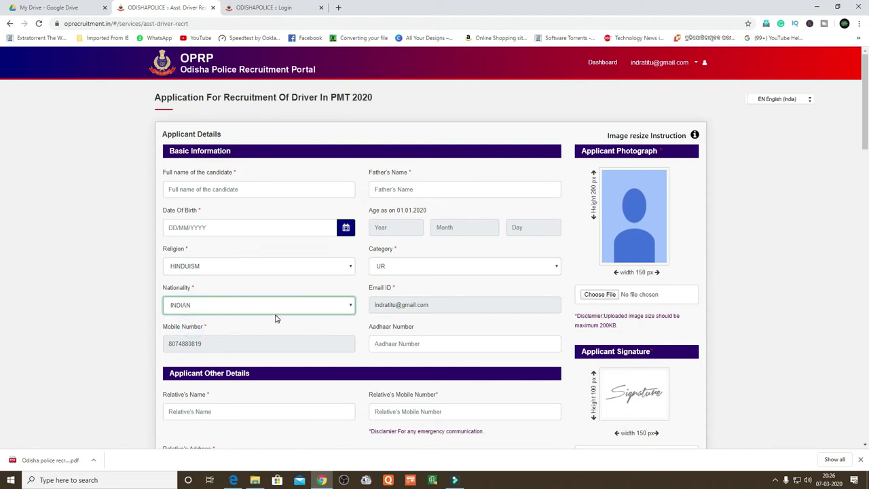
# - Examine the Aadhaar number field, the relative's name, mobile number and address fields, and the present and permanent address boxes
pyautogui.scroll(-1, 275, 318)
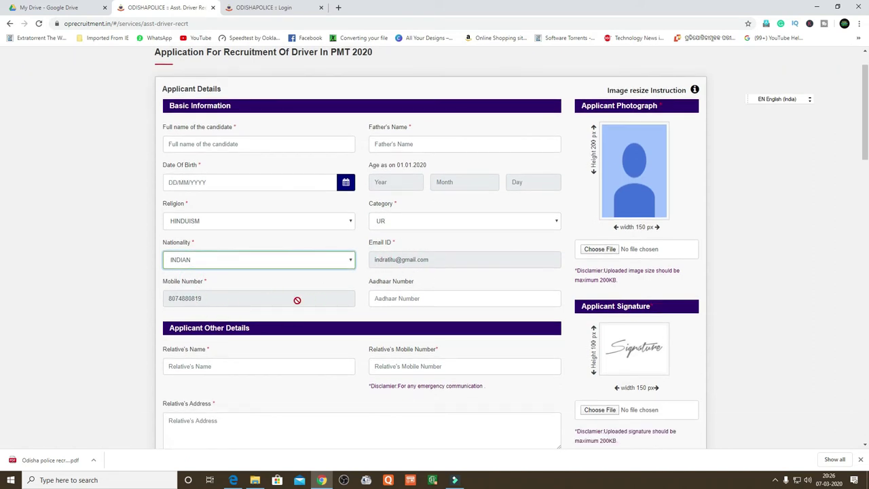
pyautogui.click(393, 299)
pyautogui.scroll(-1, 219, 326)
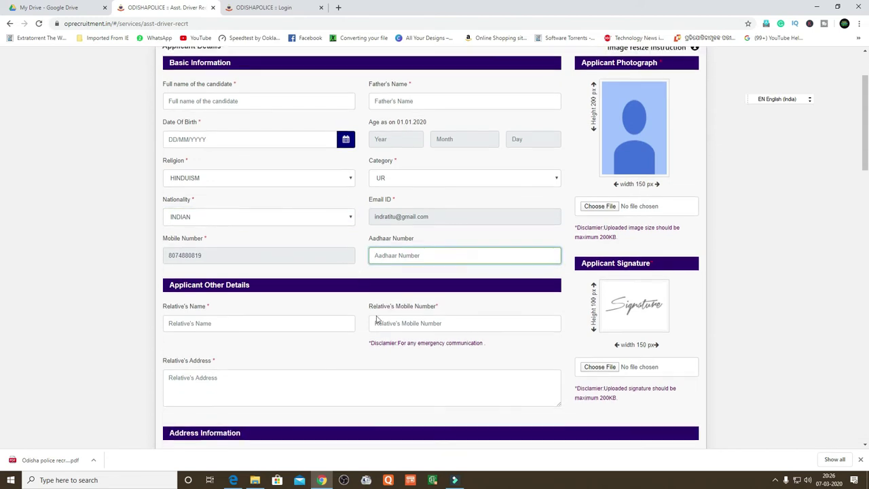
pyautogui.click(201, 320)
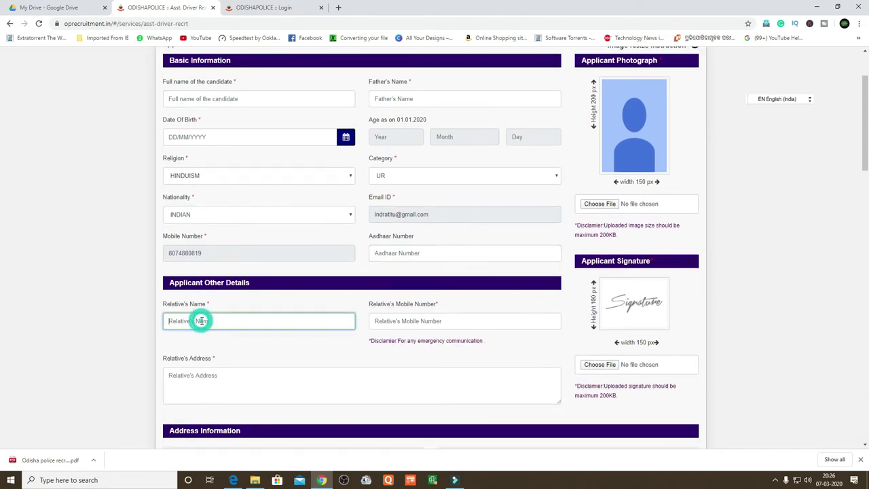
pyautogui.click(393, 321)
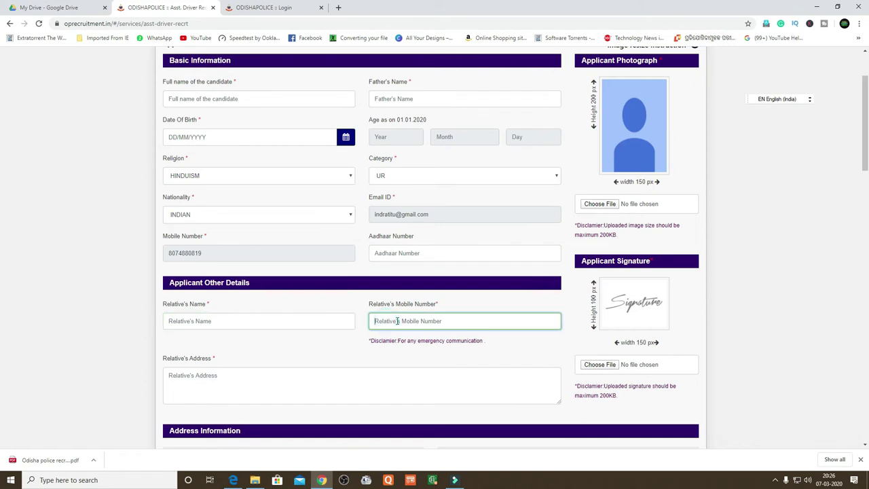
pyautogui.scroll(-2, 427, 324)
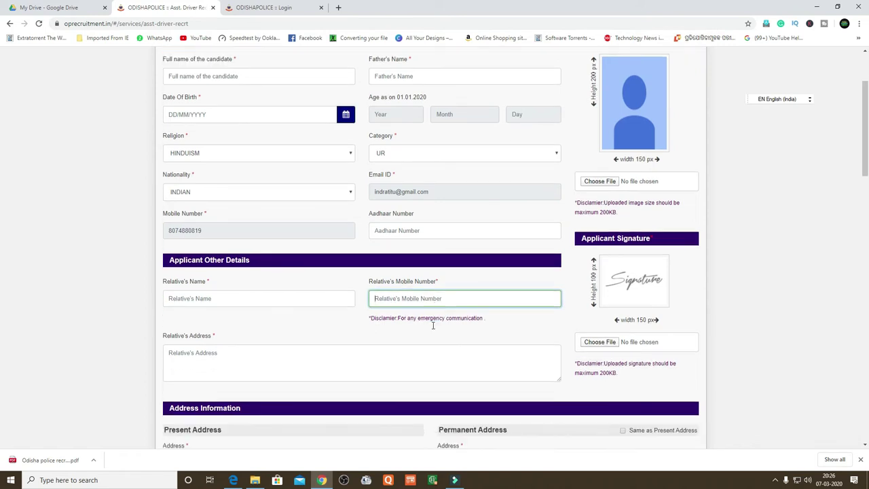
pyautogui.click(183, 291)
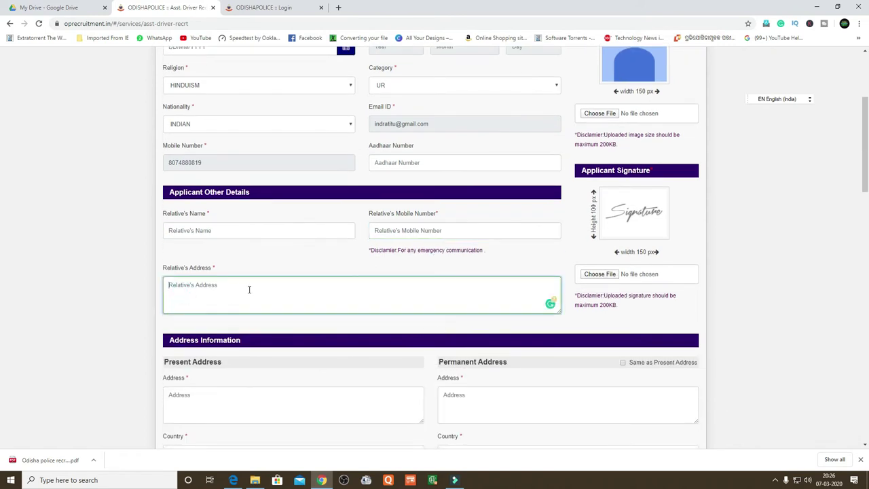
pyautogui.scroll(-1, 254, 292)
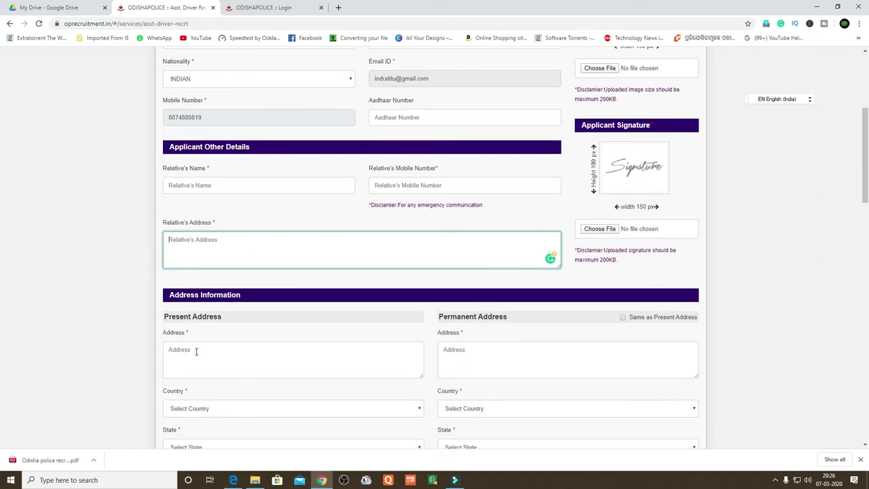
pyautogui.click(197, 351)
pyautogui.click(478, 355)
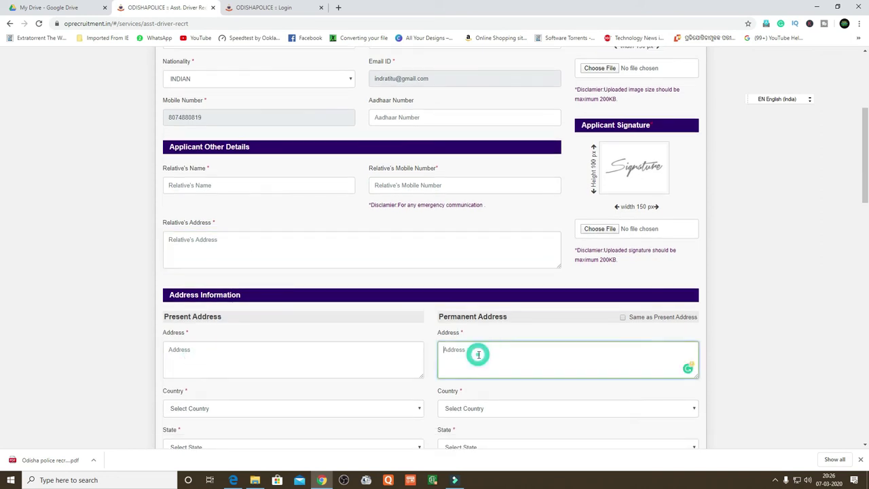
# - Set the country to INDIA for both the present and the permanent address
pyautogui.scroll(-2, 478, 351)
pyautogui.click(196, 273)
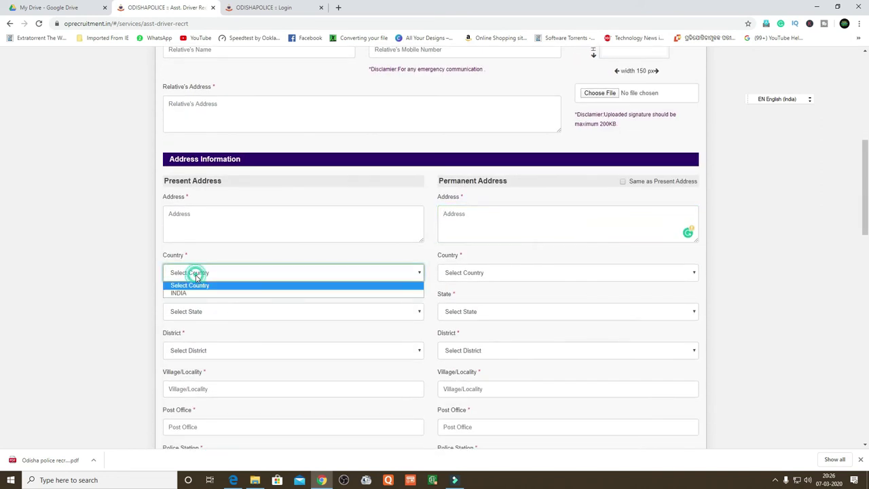
pyautogui.click(185, 293)
pyautogui.click(471, 275)
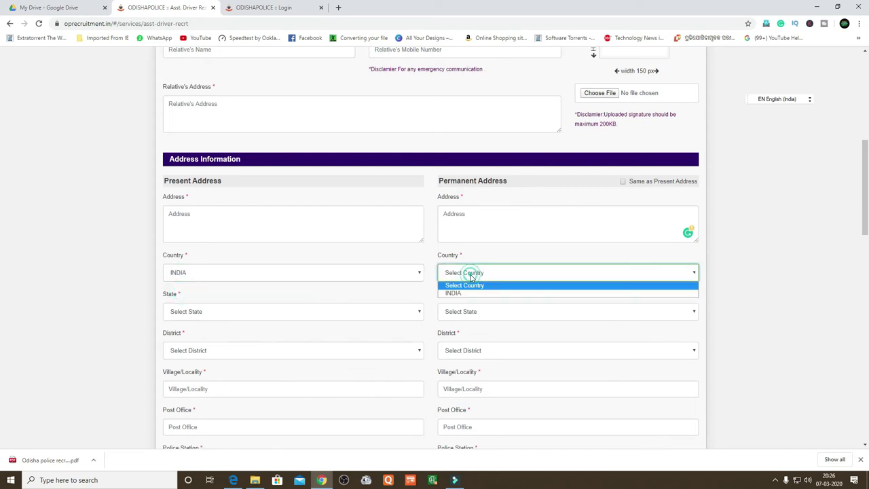
pyautogui.click(465, 292)
# - Set the state of the present address to ODISHA
pyautogui.click(255, 311)
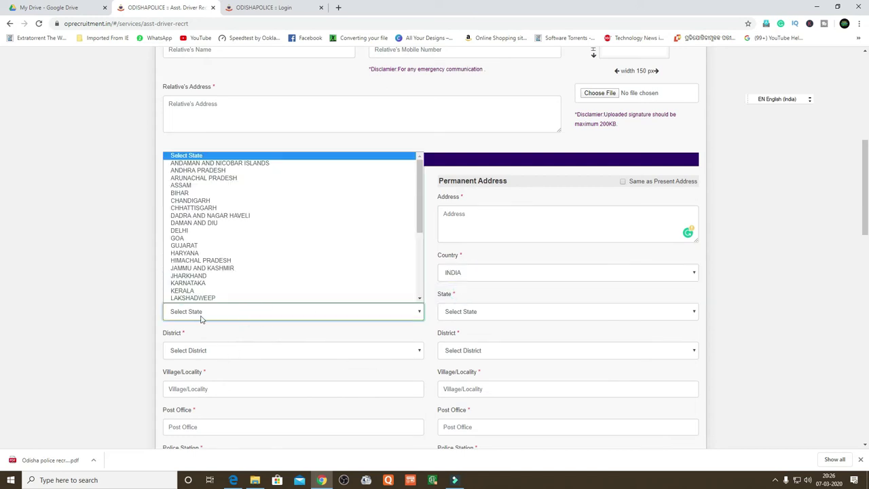
pyautogui.scroll(-4, 195, 251)
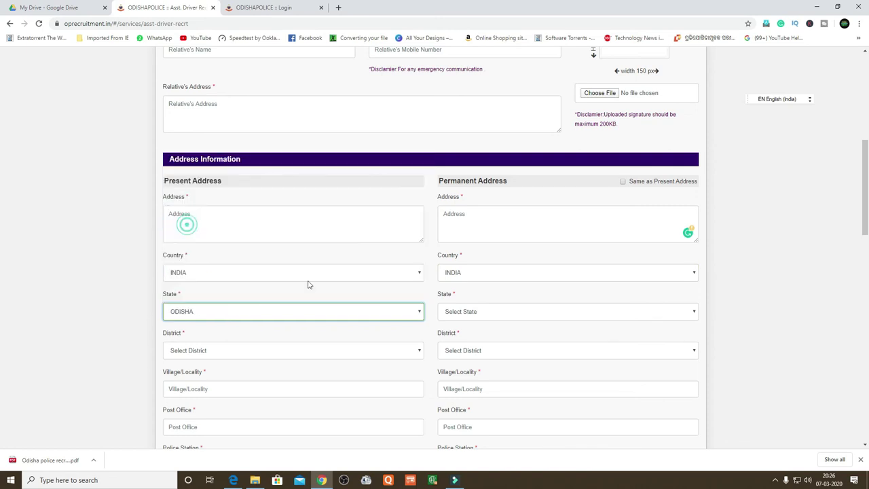
pyautogui.click(187, 224)
# - Examine the permanent address's state options and the present address's village, post office, police station and pin code fields
pyautogui.click(473, 312)
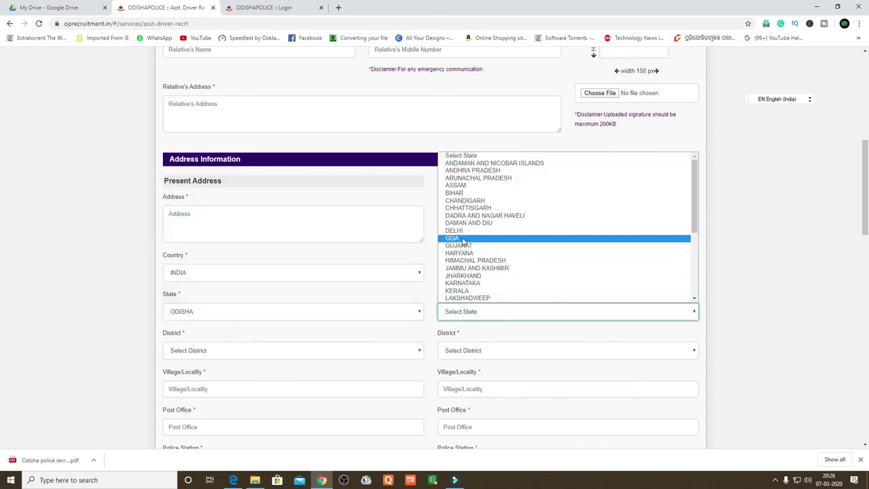
pyautogui.click(192, 388)
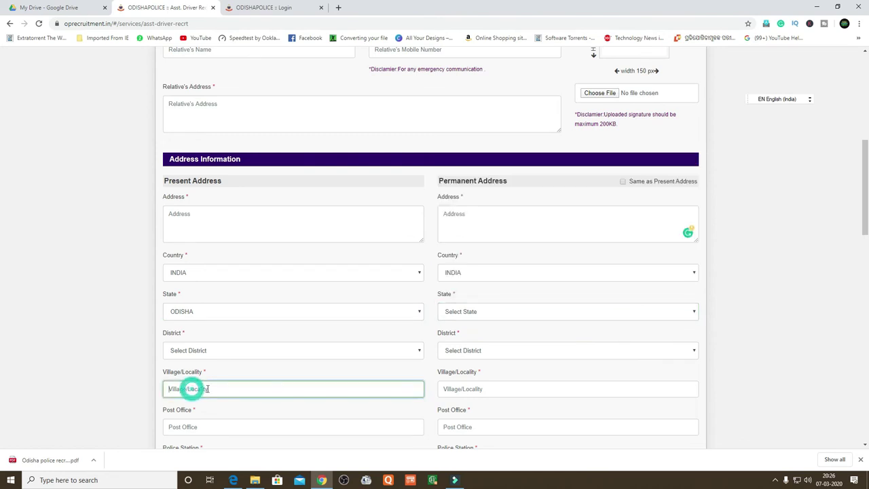
pyautogui.scroll(-2, 204, 388)
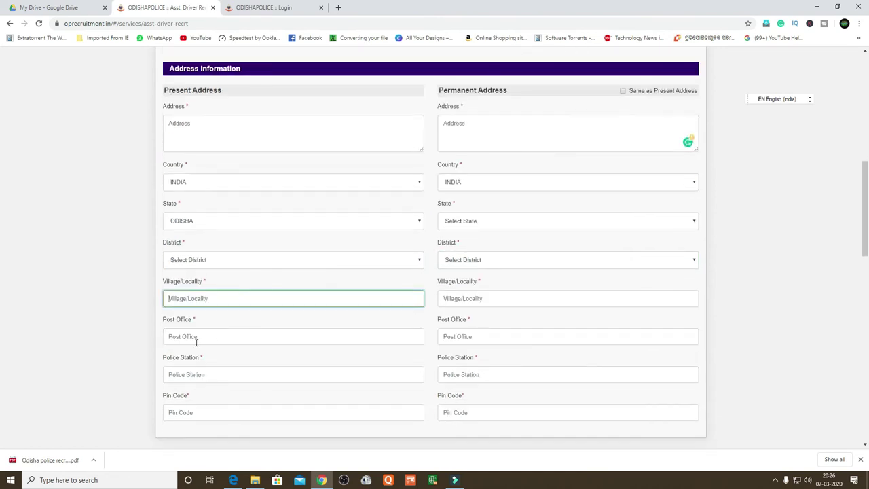
pyautogui.click(194, 336)
pyautogui.click(202, 375)
pyautogui.click(205, 412)
pyautogui.scroll(-1, 276, 412)
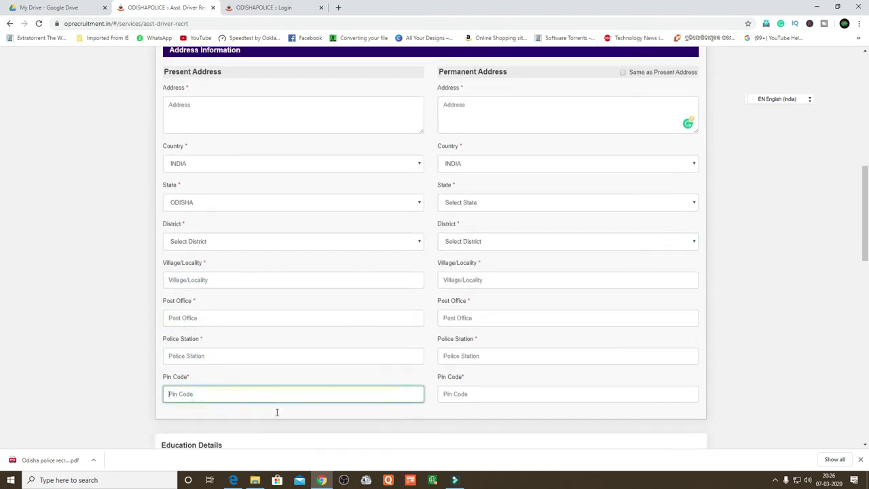
# - In the high school qualification row, set the board to BSE and the passing type to 1ST ATTEMPT
pyautogui.scroll(-4, 276, 412)
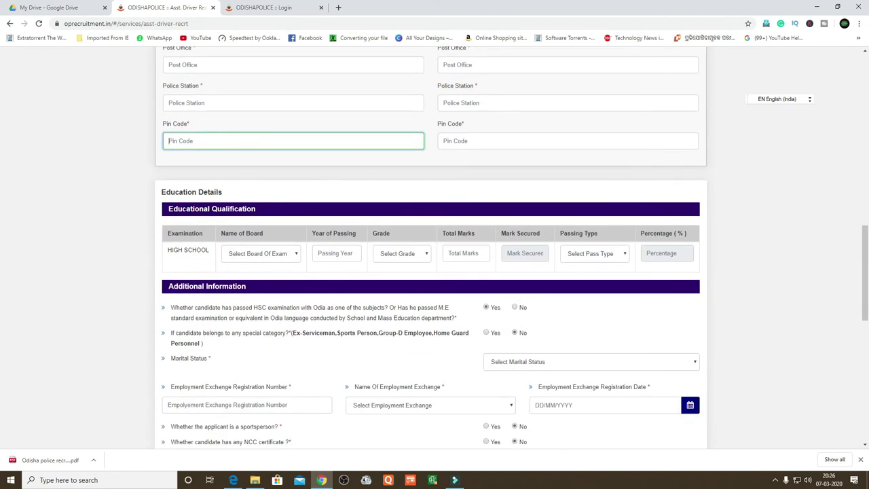
pyautogui.click(295, 256)
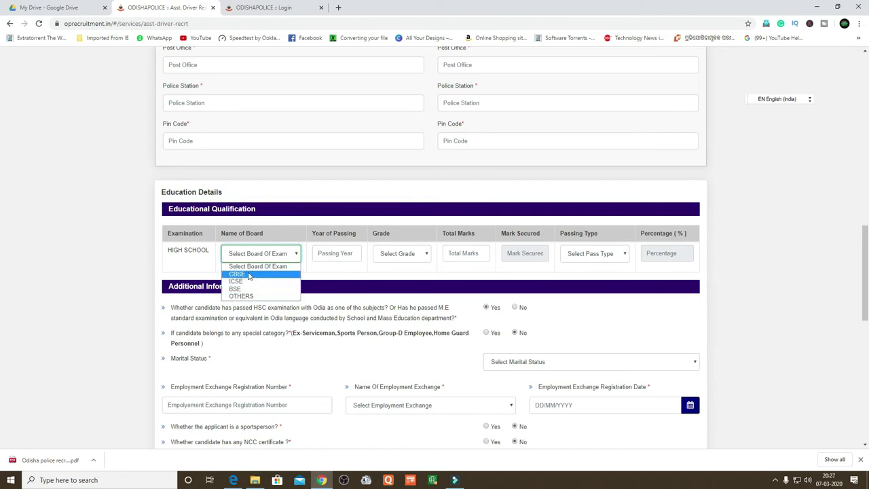
pyautogui.click(239, 288)
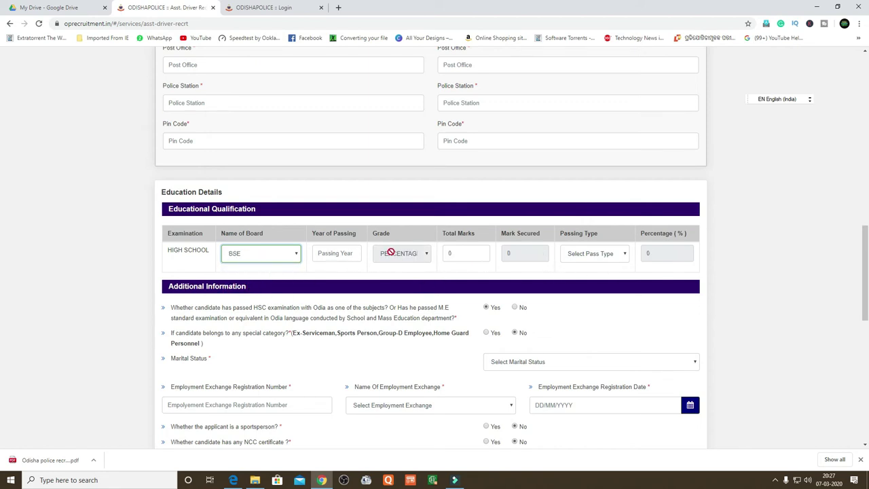
pyautogui.click(468, 253)
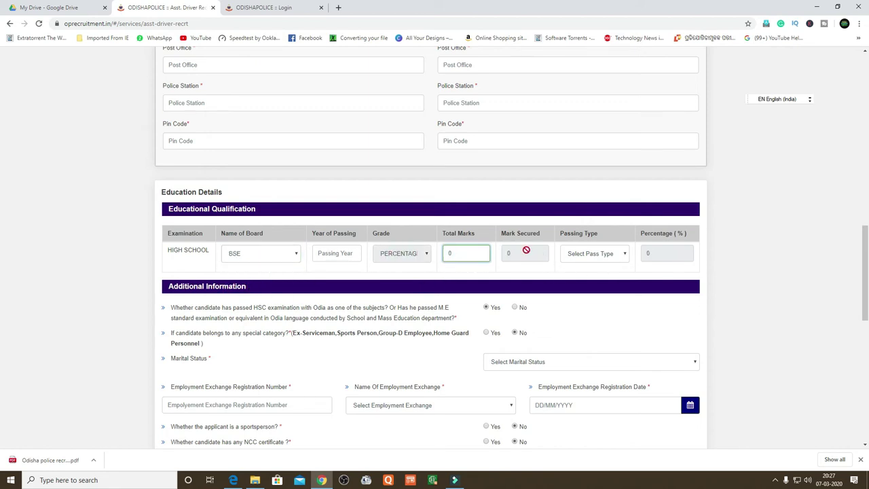
pyautogui.click(596, 255)
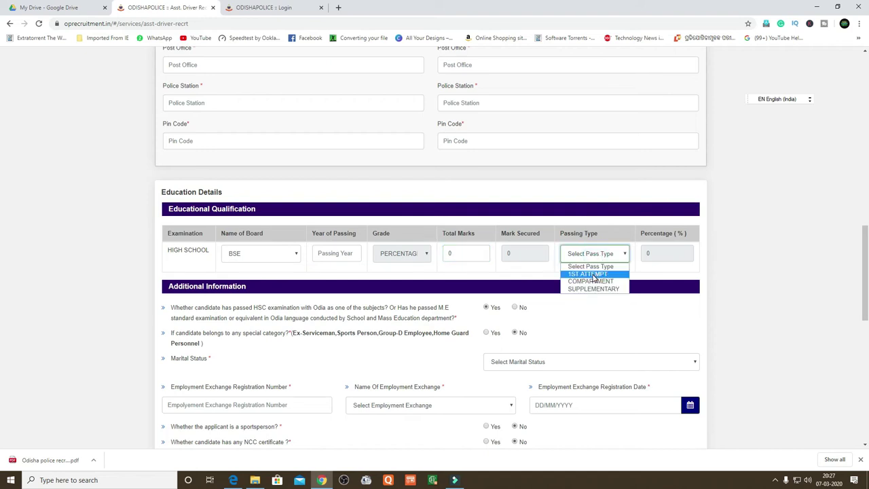
pyautogui.click(589, 274)
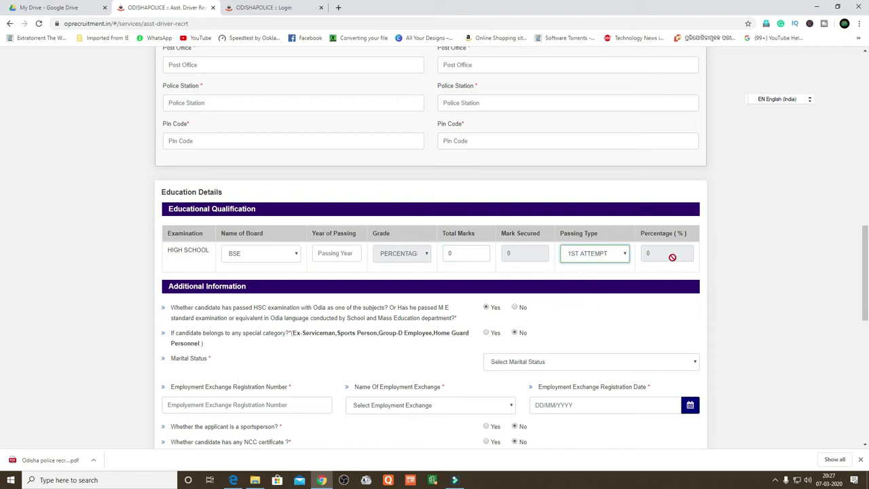
# - Set the marital status to MARRIED in the additional information
pyautogui.scroll(-1, 224, 254)
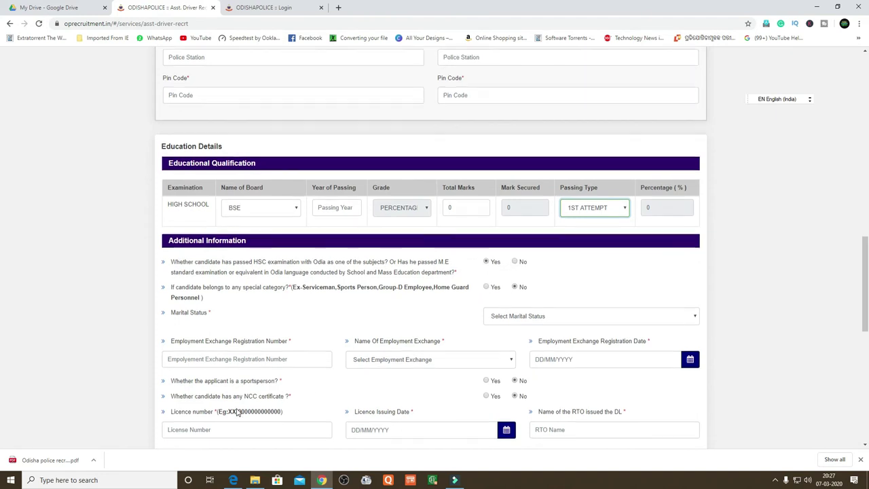
pyautogui.scroll(-2, 219, 258)
pyautogui.click(555, 229)
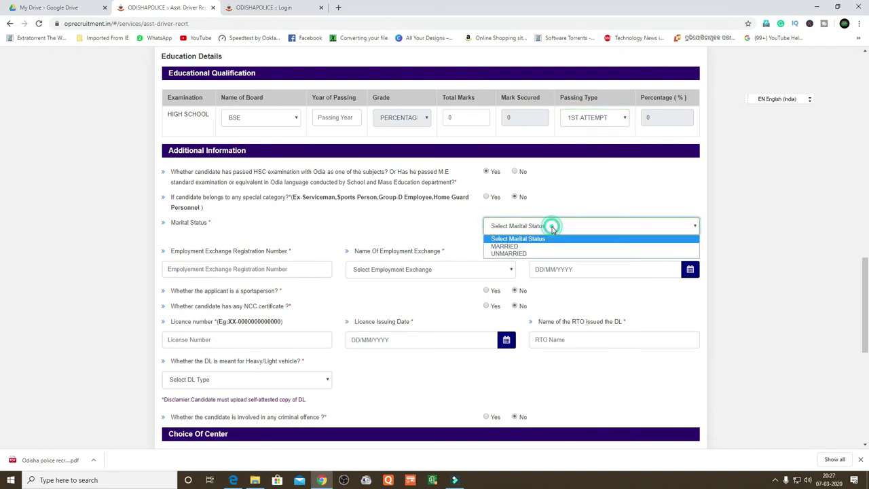
pyautogui.click(513, 248)
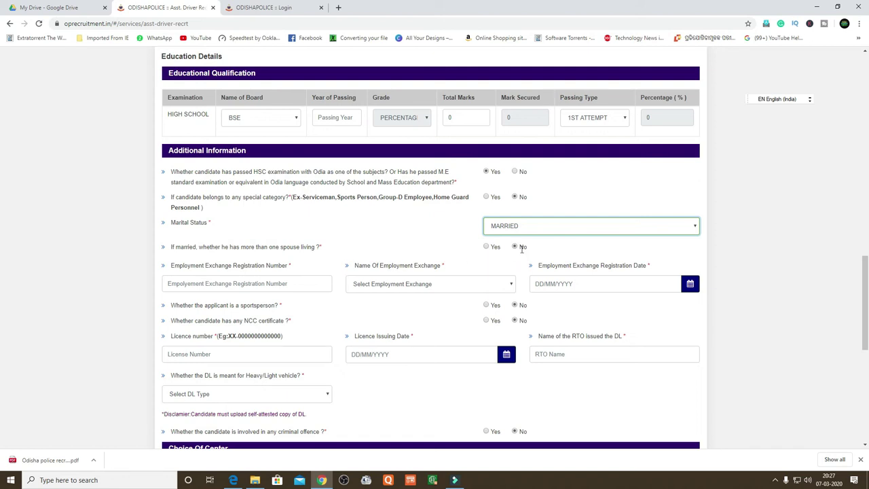
# - Examine the employment exchange registration number field, the list of employment exchange names and the registration date field
pyautogui.click(203, 283)
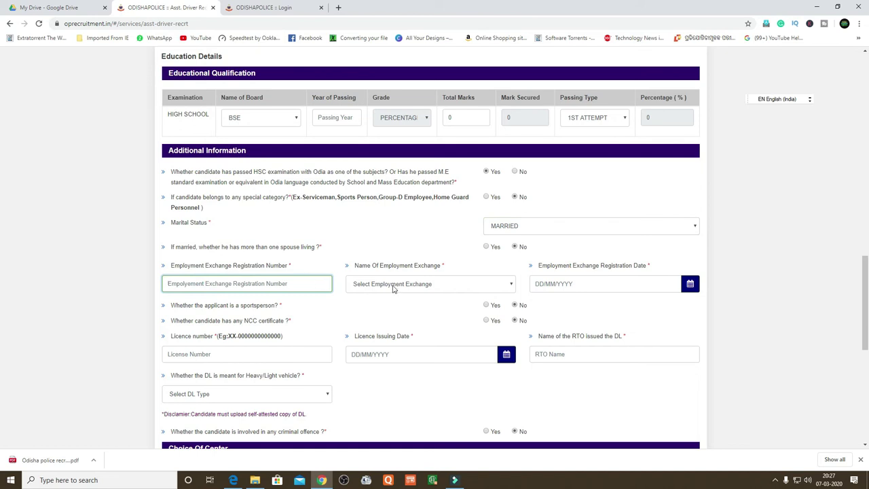
pyautogui.click(485, 291)
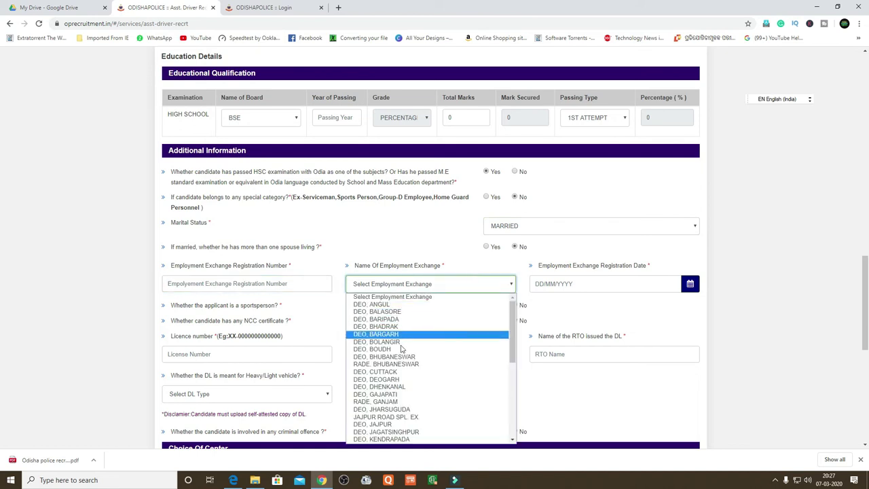
pyautogui.scroll(-5, 394, 367)
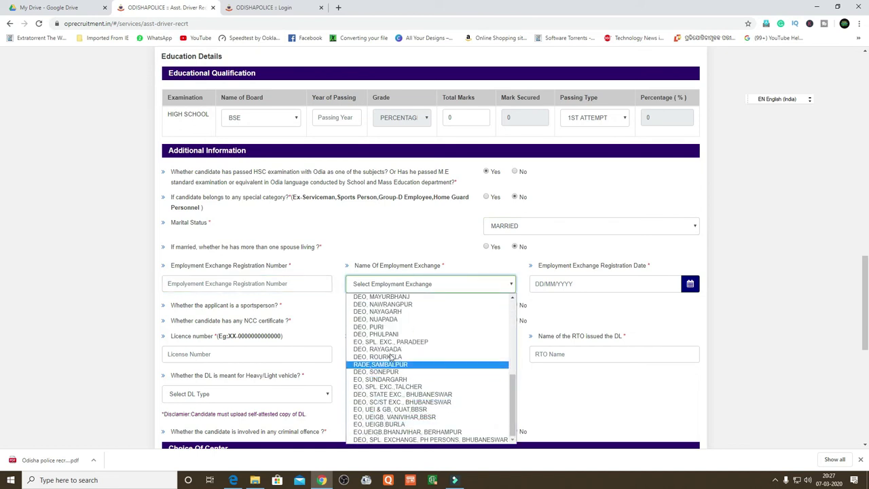
pyautogui.scroll(5, 381, 390)
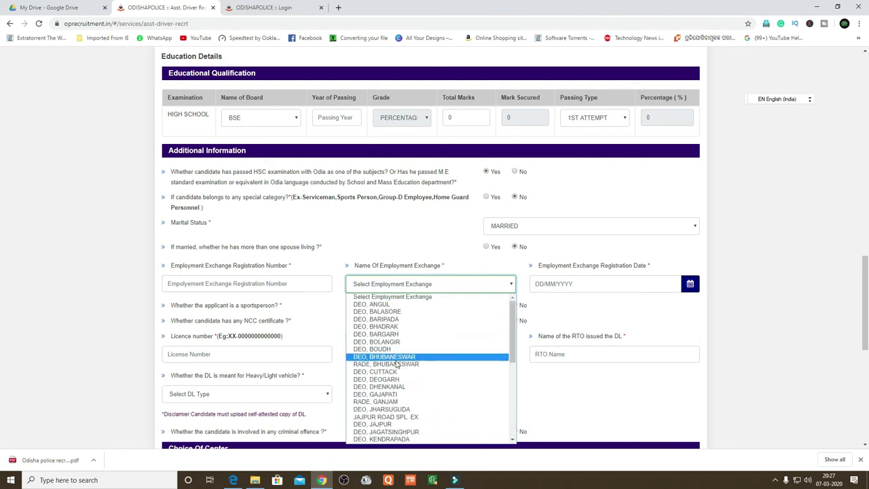
pyautogui.scroll(-3, 405, 329)
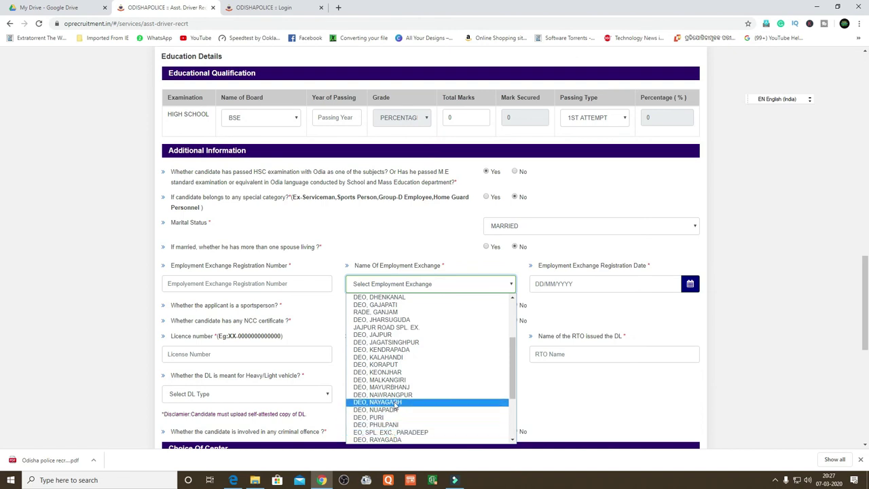
pyautogui.scroll(-2, 418, 403)
pyautogui.scroll(-1, 417, 403)
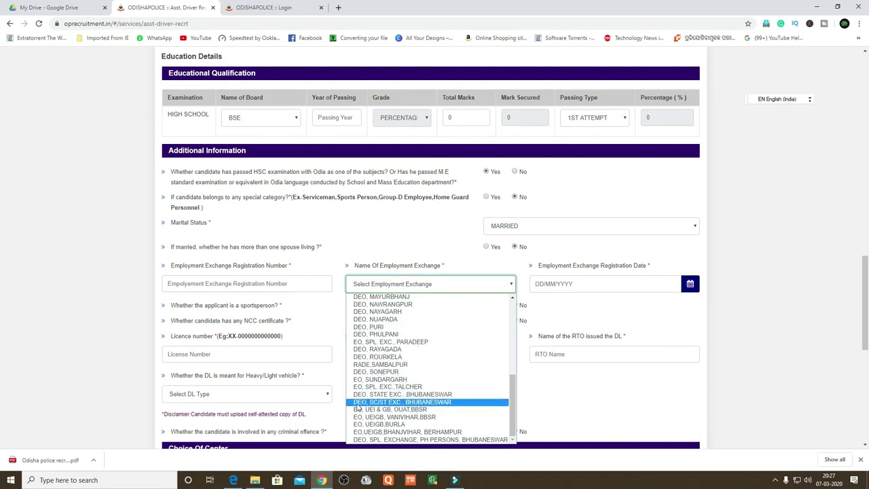
pyautogui.click(594, 288)
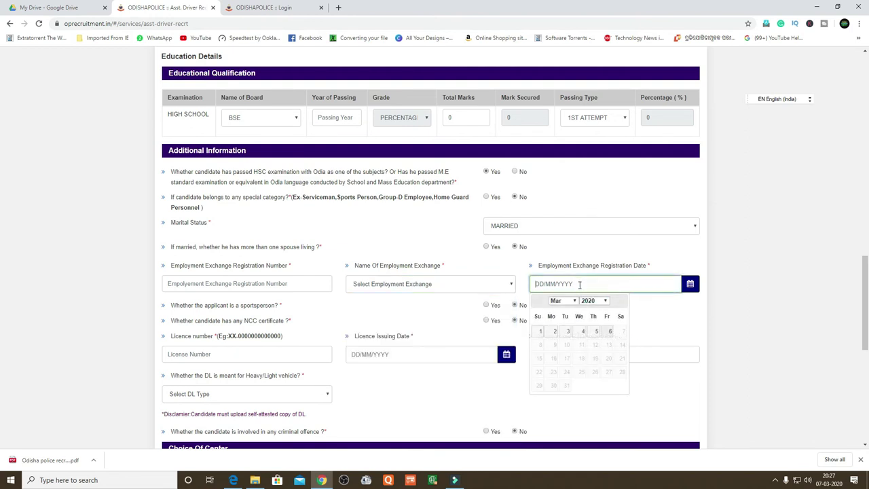
pyautogui.click(585, 286)
# - Examine the driving licence number, licence issuing date and issuing RTO name fields
pyautogui.click(225, 353)
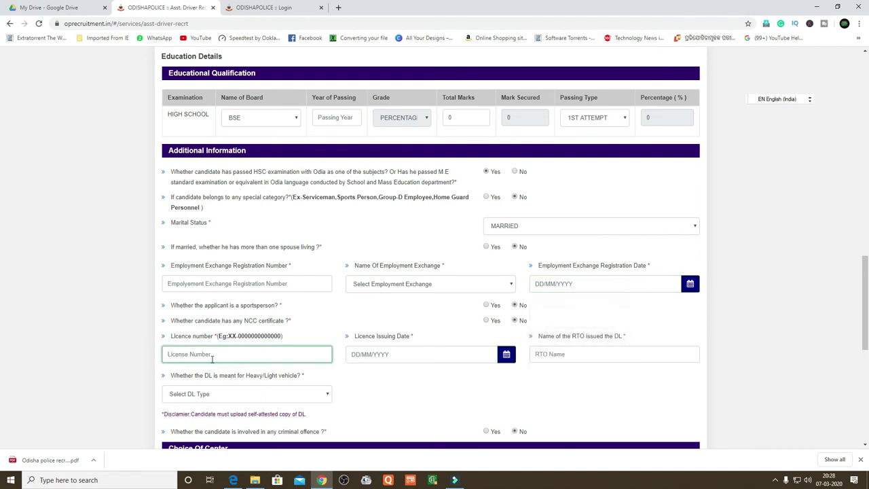
pyautogui.click(203, 355)
pyautogui.click(410, 355)
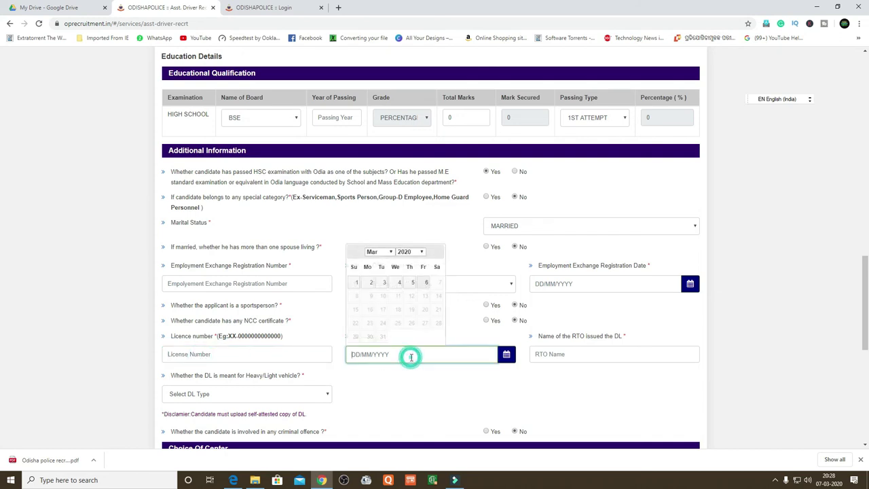
pyautogui.click(559, 354)
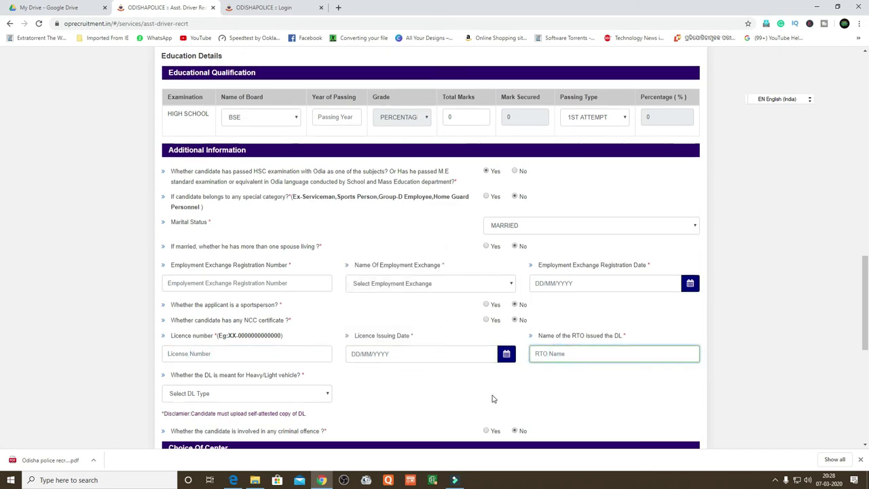
pyautogui.scroll(-2, 545, 281)
pyautogui.click(551, 264)
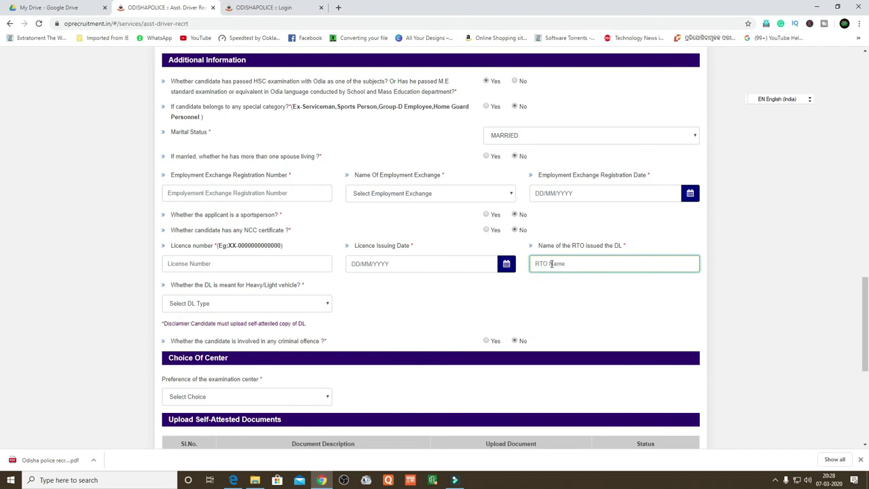
pyautogui.click(551, 263)
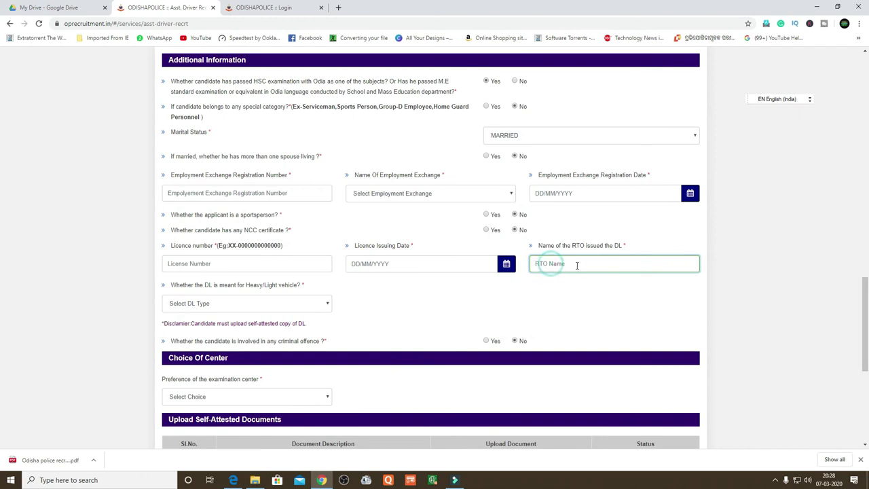
# - Set the driving licence type to LIGHT MOTOR VEHICLE(LMV) and the preferred examination center to KORAPUT
pyautogui.click(222, 305)
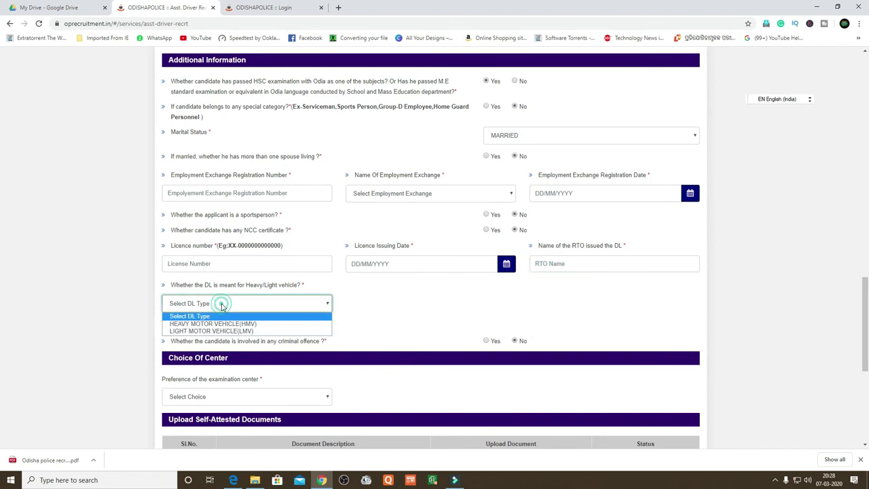
pyautogui.click(188, 332)
pyautogui.scroll(-2, 209, 325)
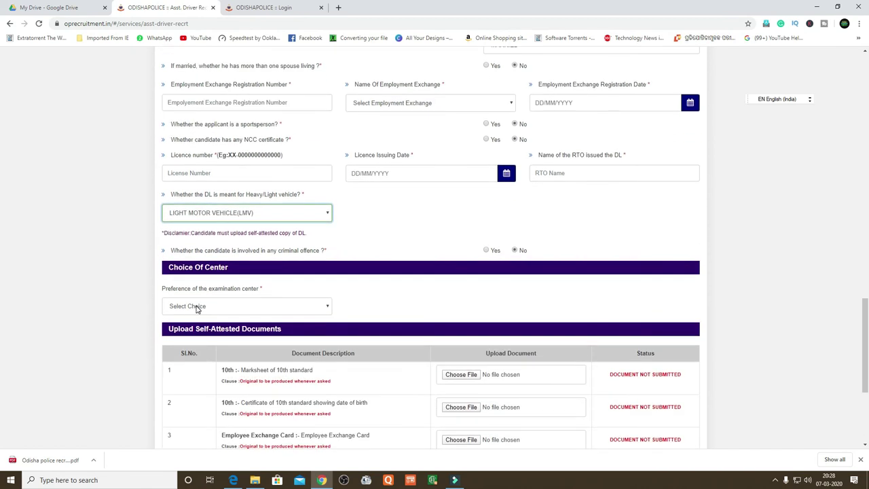
pyautogui.click(197, 307)
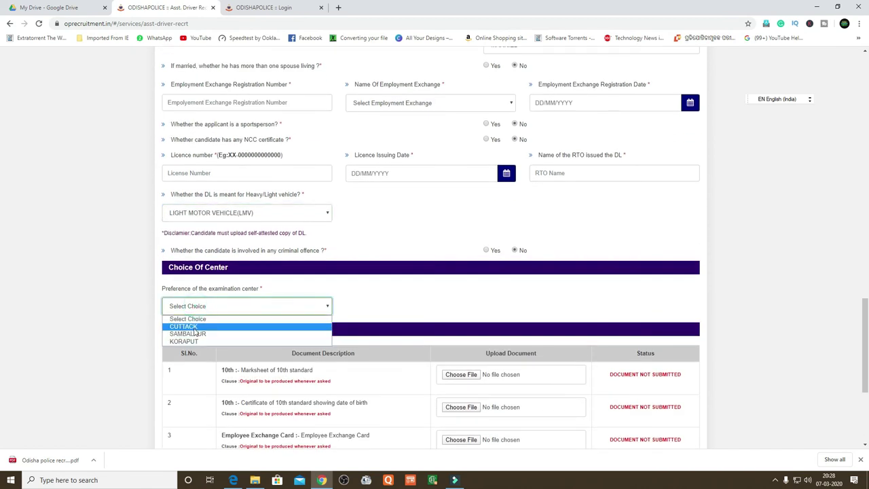
pyautogui.click(189, 341)
# - Examine the self-attested document upload list and the file selection for the 10th standard marksheet without choosing a file
pyautogui.scroll(-1, 286, 387)
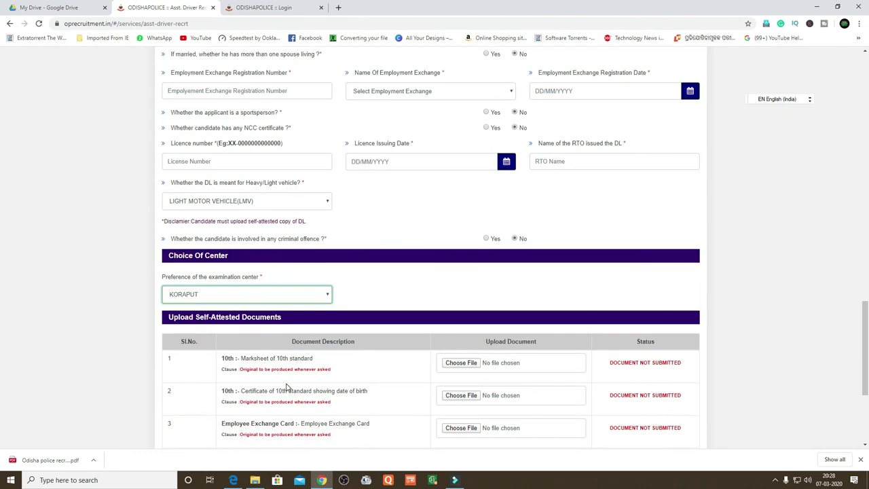
pyautogui.scroll(-1, 286, 387)
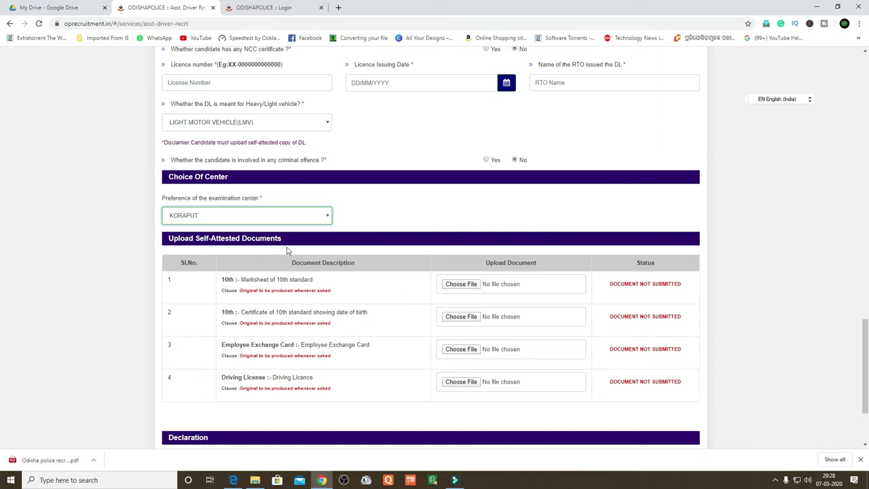
pyautogui.click(461, 285)
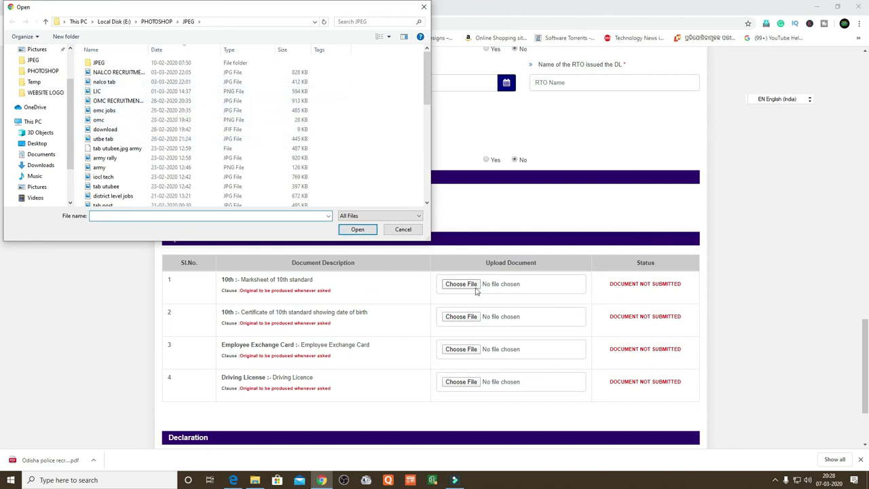
pyautogui.click(412, 231)
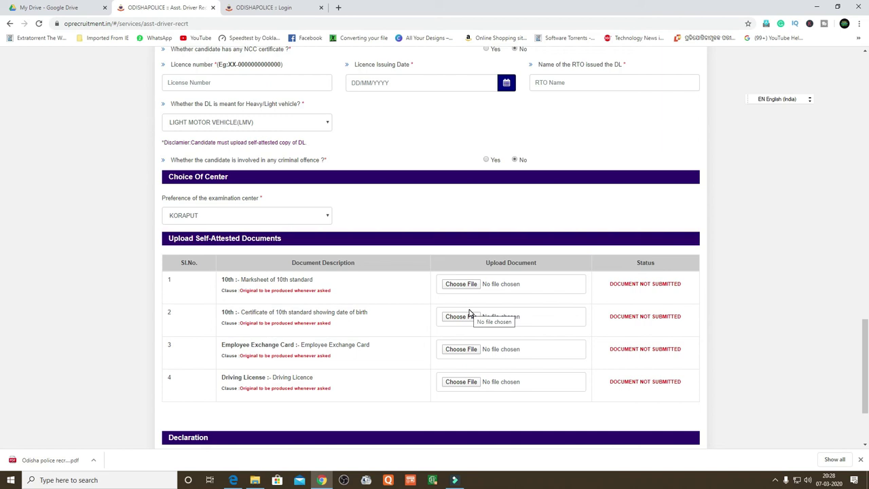
# - Examine the declaration and preview options at the end of the form, and switch to the portal's login page
pyautogui.scroll(-3, 295, 394)
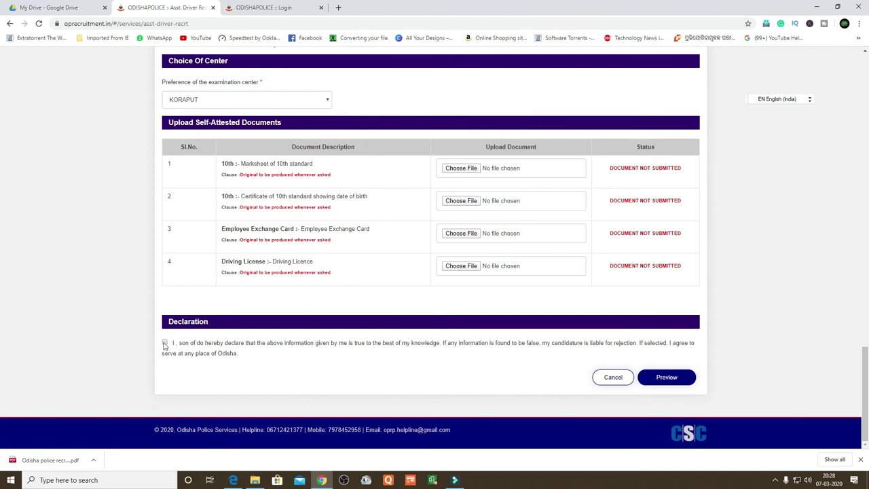
pyautogui.click(164, 344)
pyautogui.click(668, 379)
pyautogui.scroll(15, 410, 318)
pyautogui.scroll(3, 410, 319)
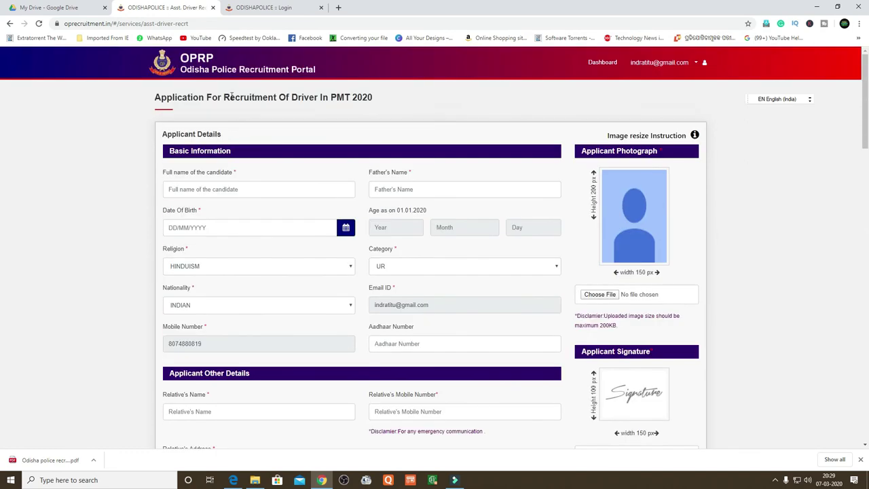
pyautogui.click(258, 8)
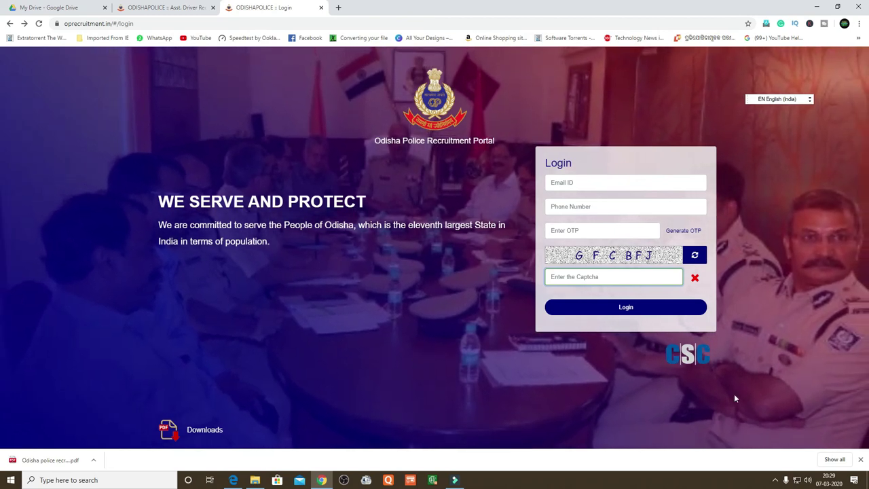
pyautogui.click(776, 480)
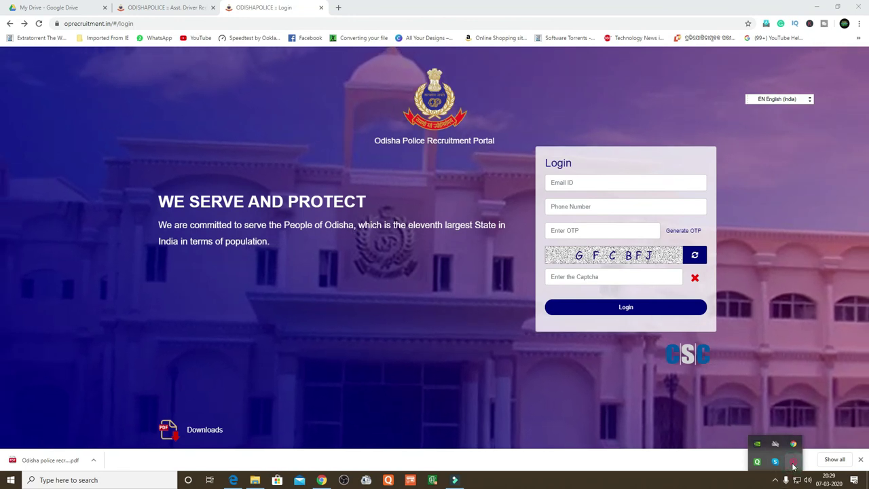
pyautogui.rightClick(769, 467)
pyautogui.click(780, 468)
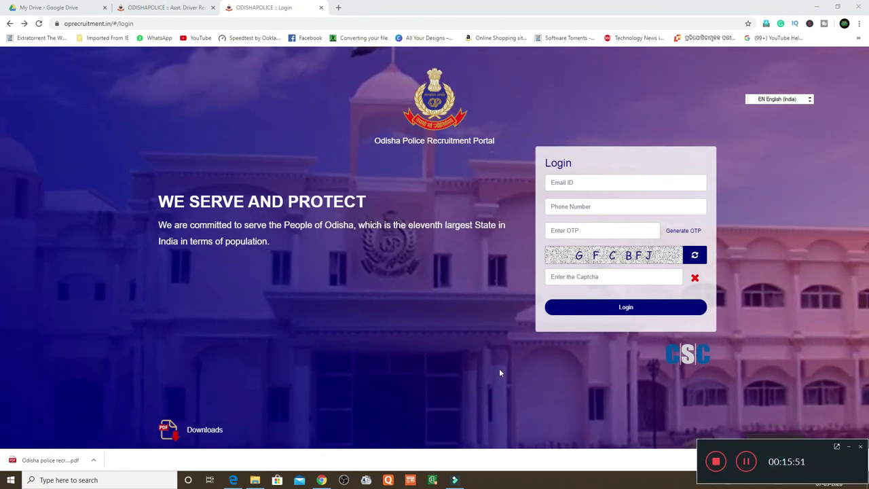